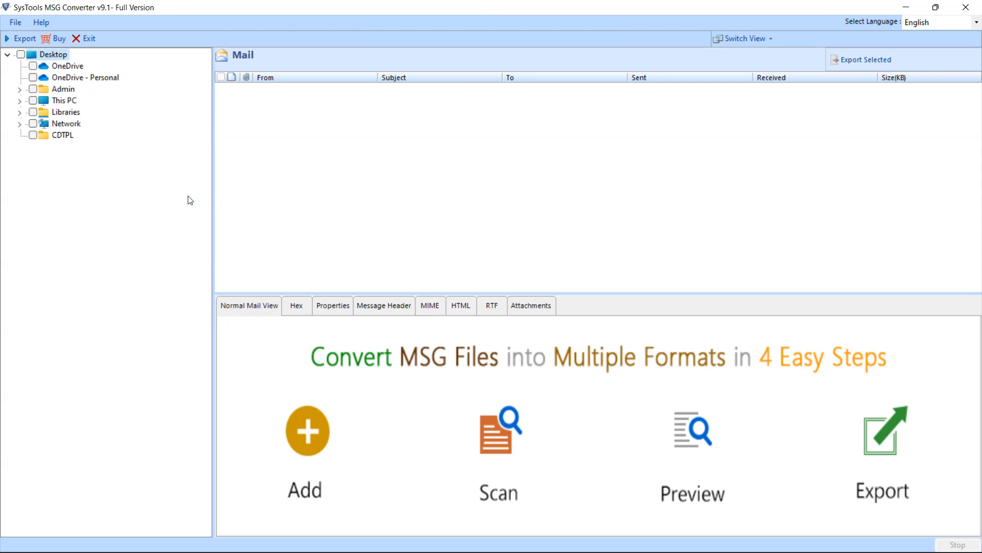
- Mark the msg folder on Local Disk (D:) as the source and list its emails
left_click(19, 100)
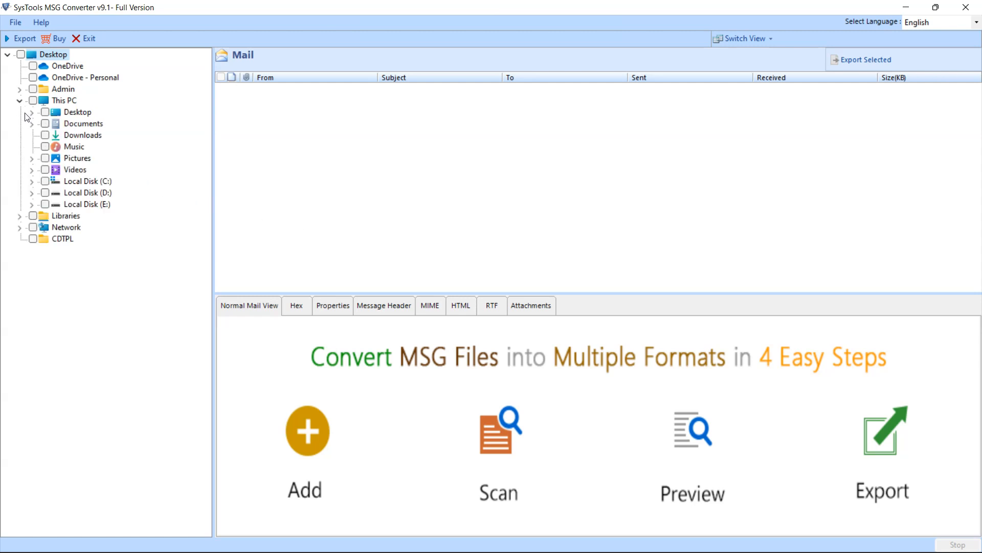
left_click(92, 197)
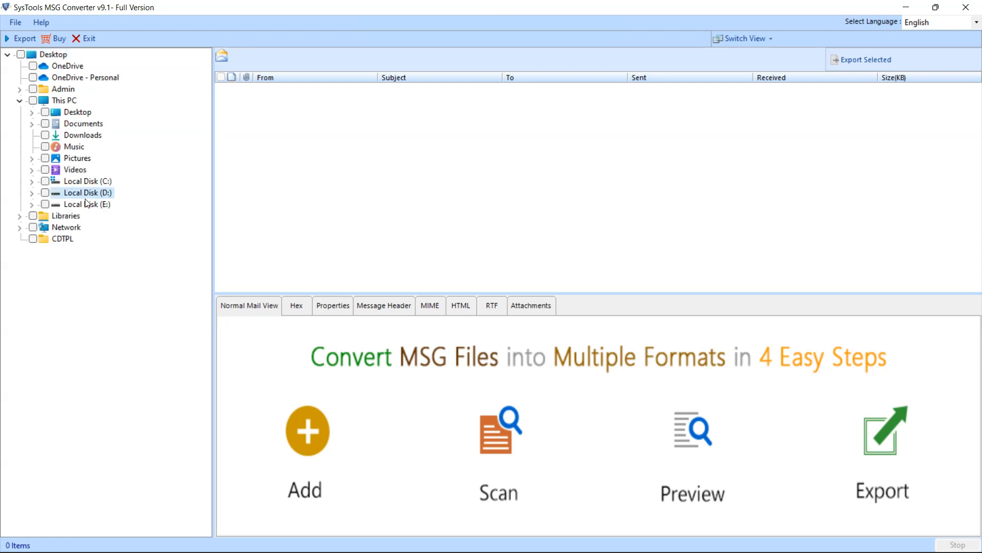
left_click(32, 193)
left_click(57, 204)
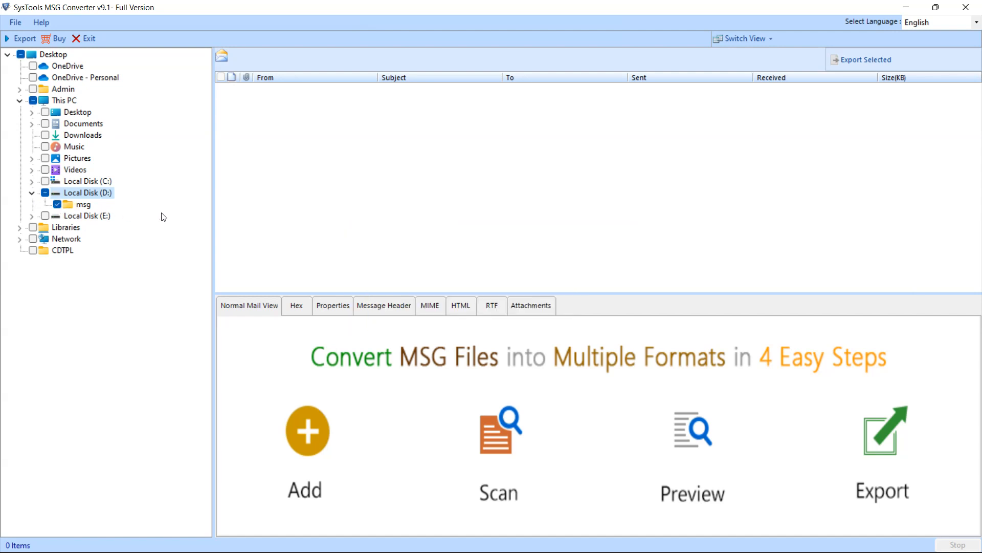
left_click(84, 205)
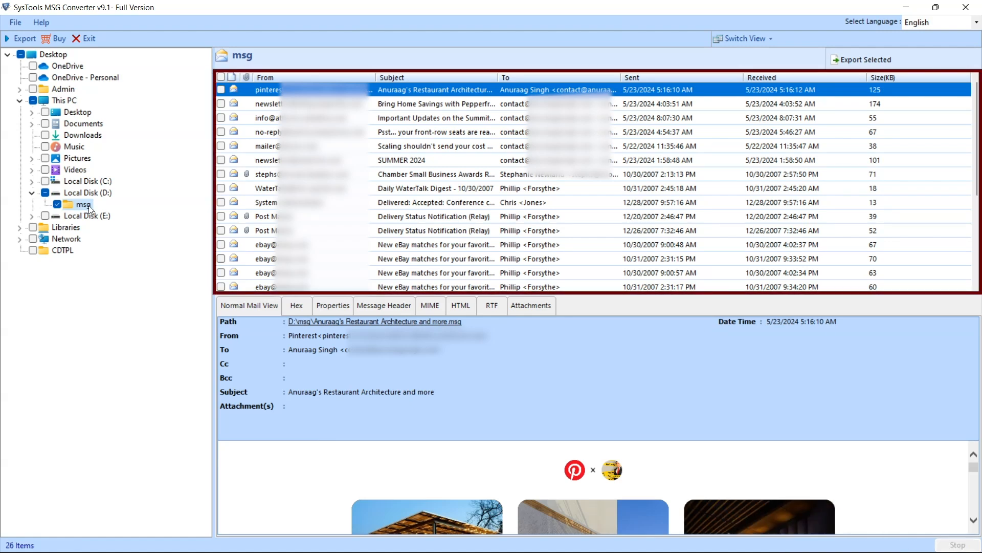
- Examine the "Scaling shouldn't send your cost soaring" email in the hex, properties, message header, MIME, HTML, RTF, attachments and normal mail views
left_click(269, 147)
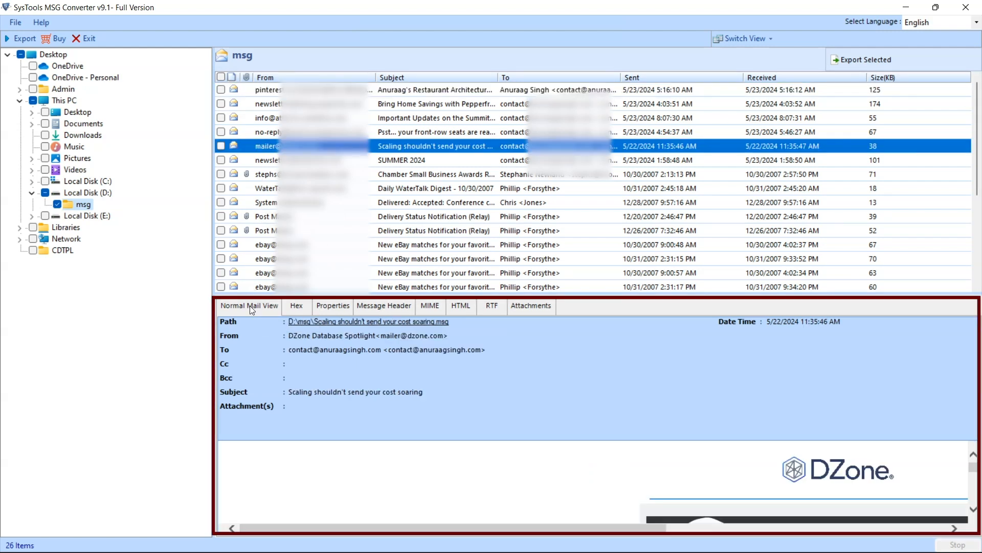
left_click(299, 305)
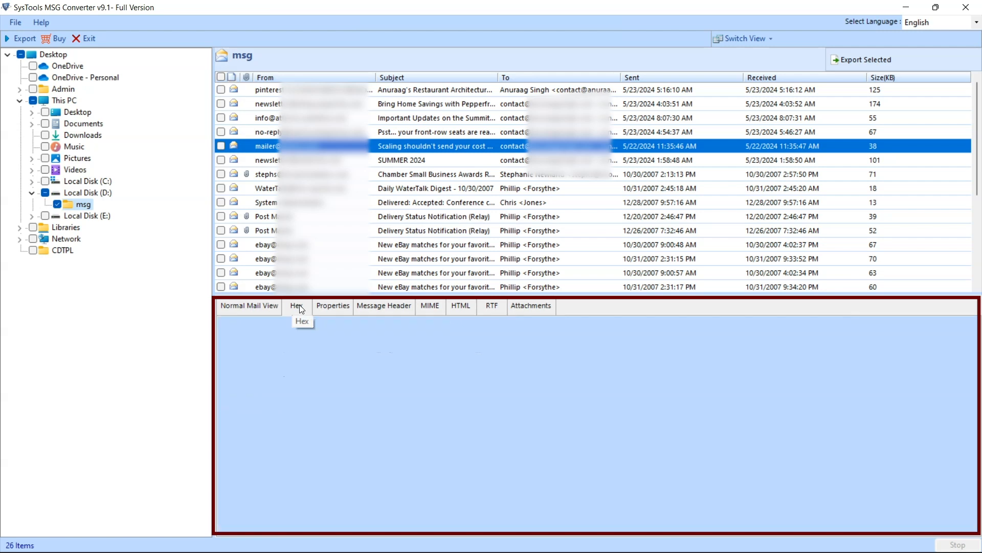
left_click(331, 305)
left_click(371, 306)
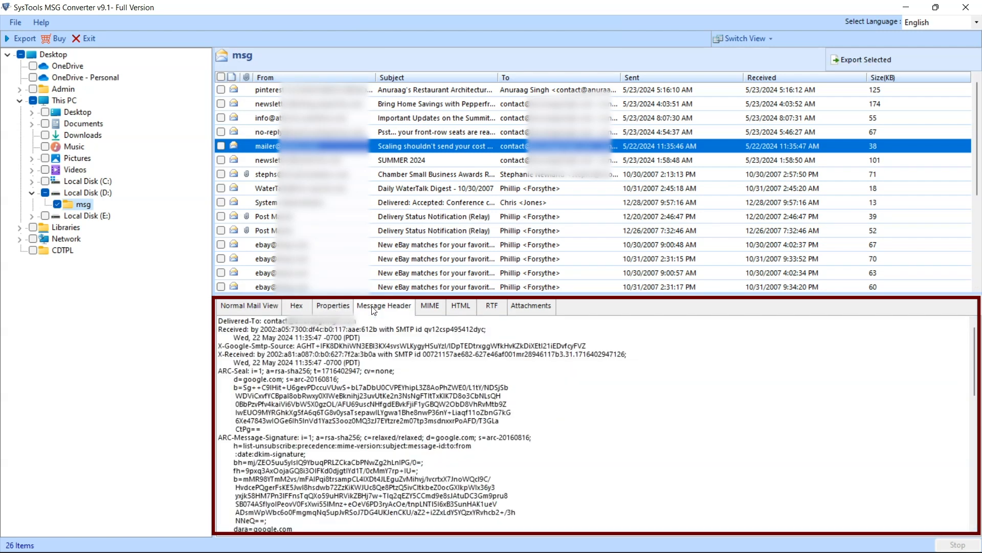
left_click(431, 307)
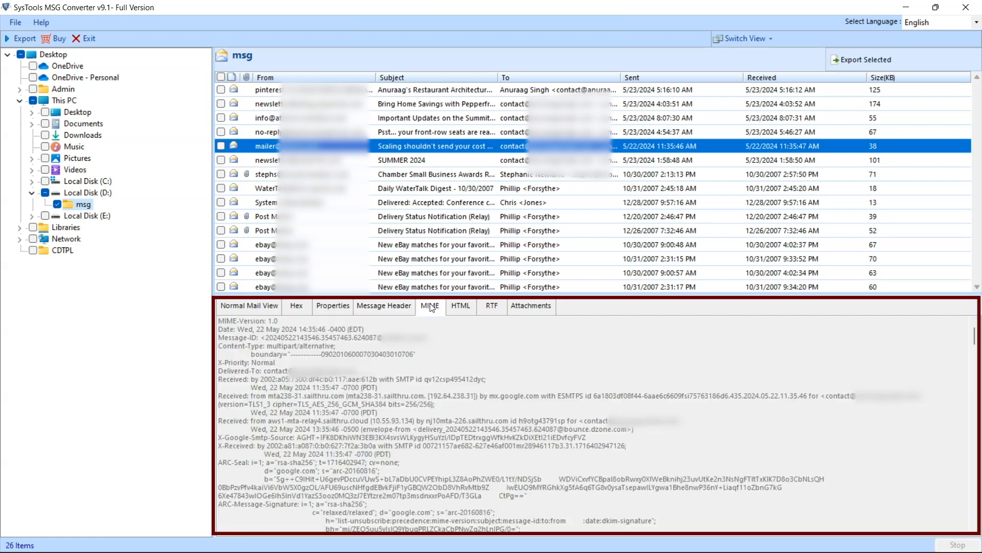
left_click(460, 306)
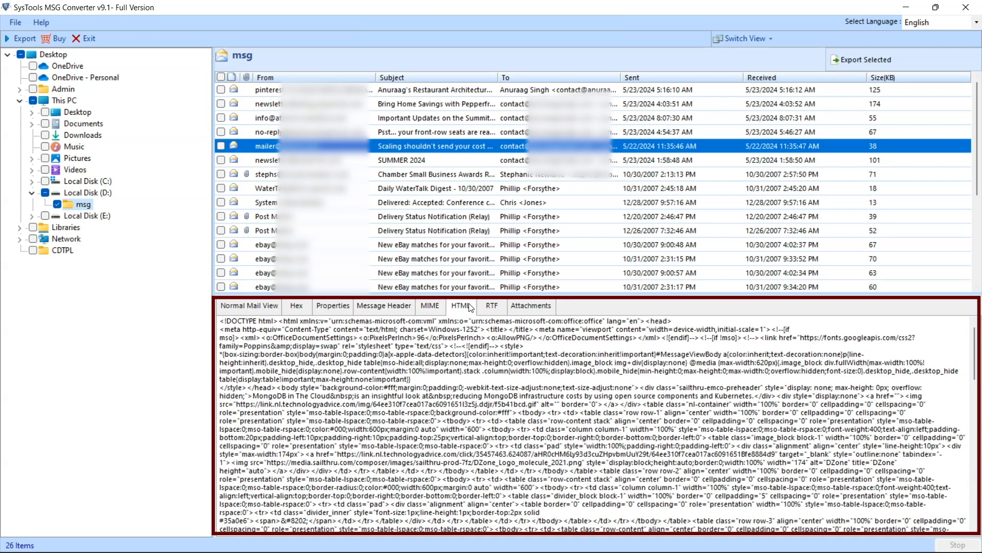
left_click(491, 307)
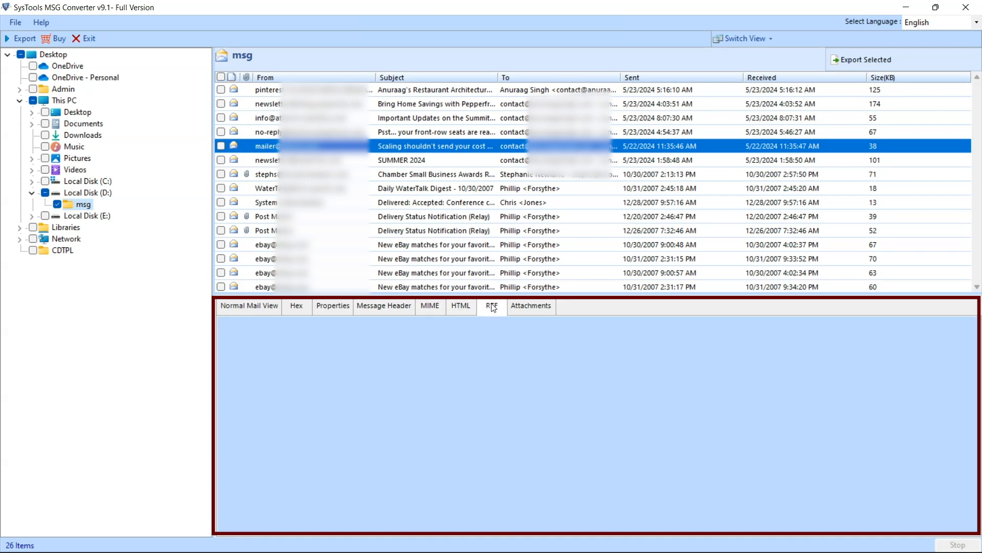
left_click(524, 309)
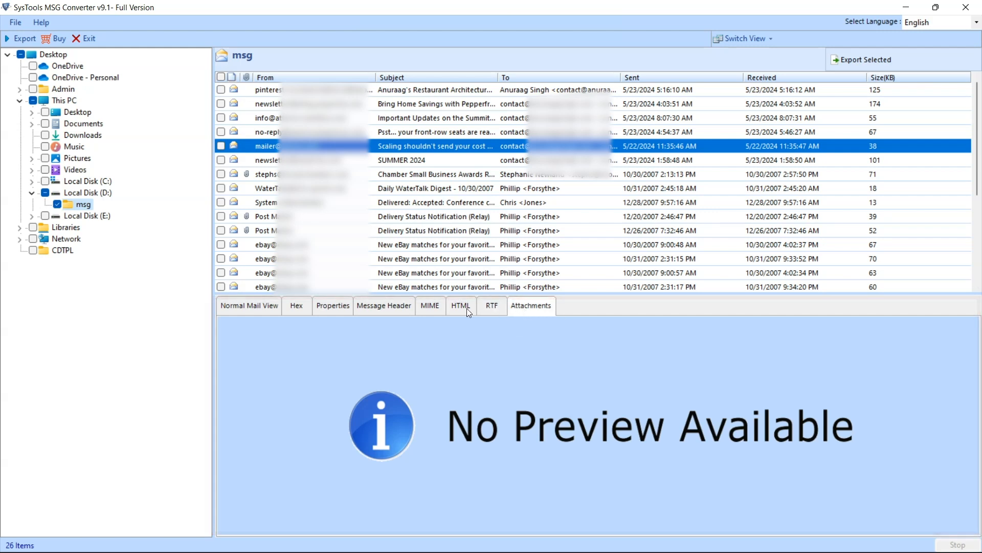
left_click(251, 309)
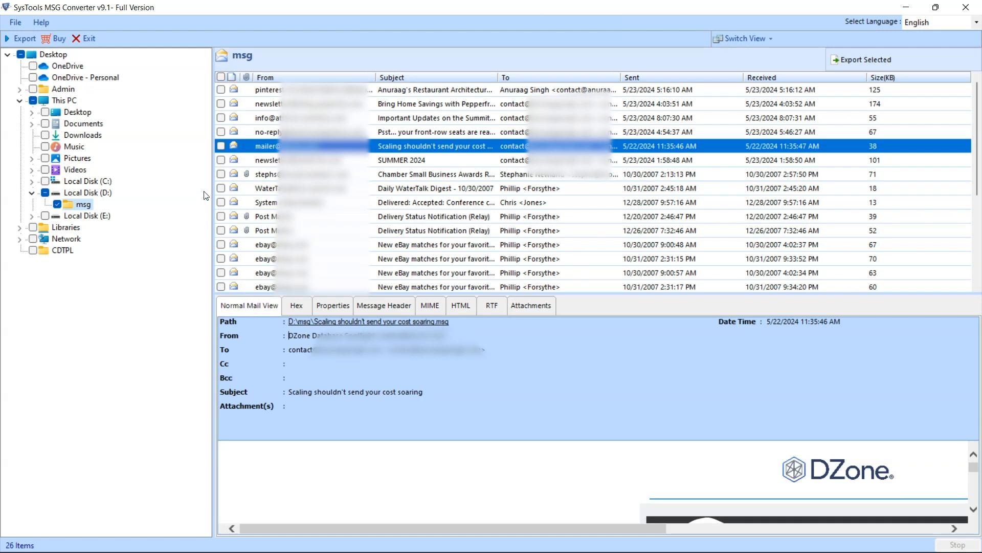
- Mark the cost, "SUMMER 2024" and Chamber Small Business Awards emails, then view the export options for the selection and dismiss them
left_click(221, 146)
left_click(221, 160)
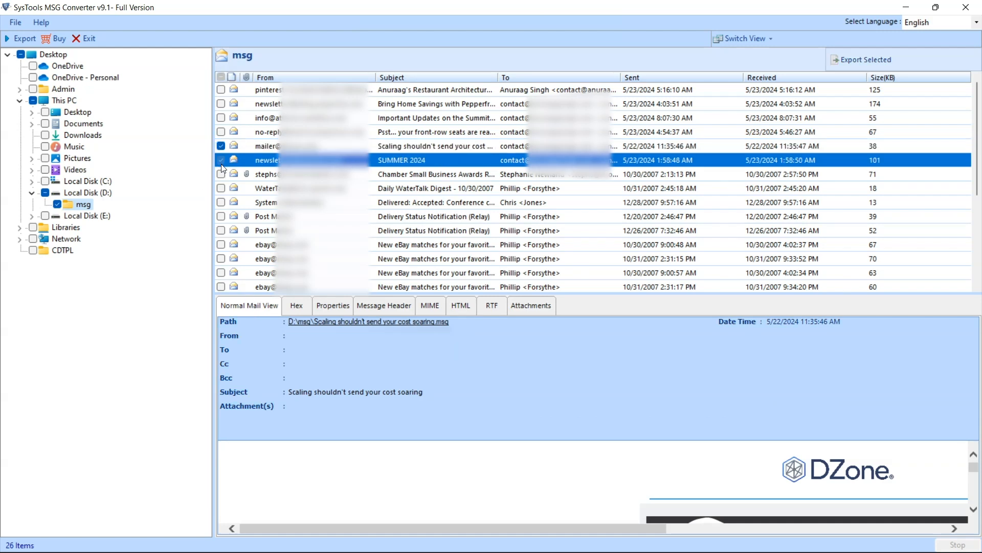
left_click(221, 174)
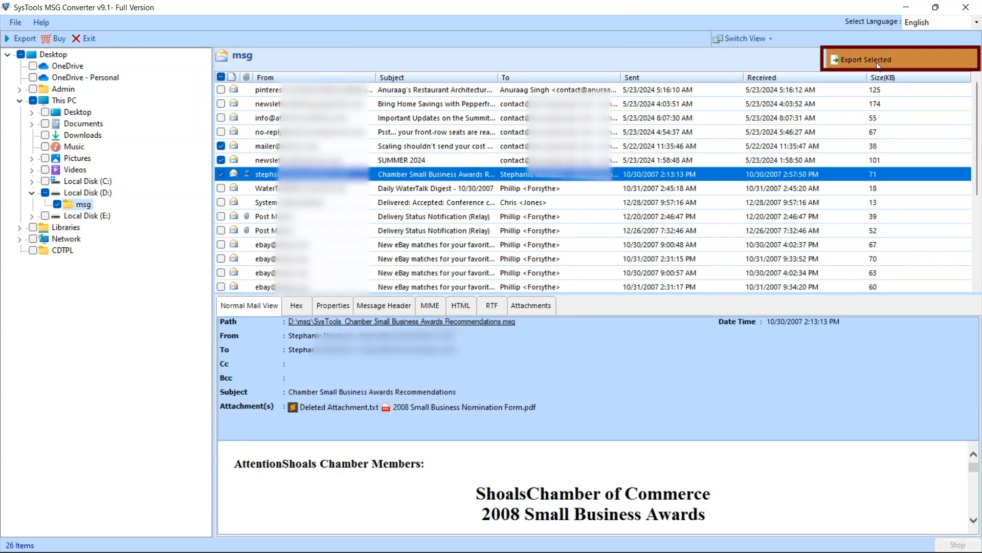
left_click(876, 62)
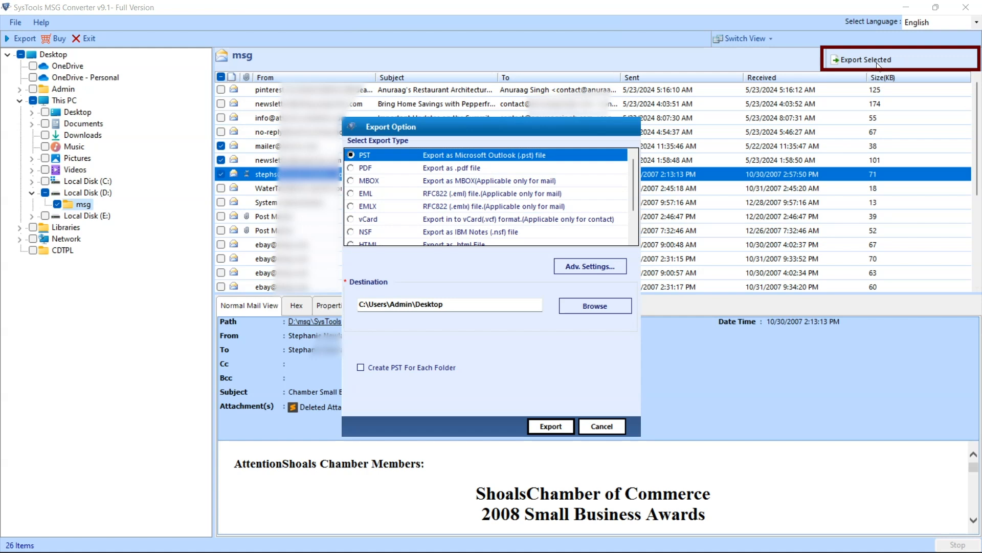
left_click(596, 431)
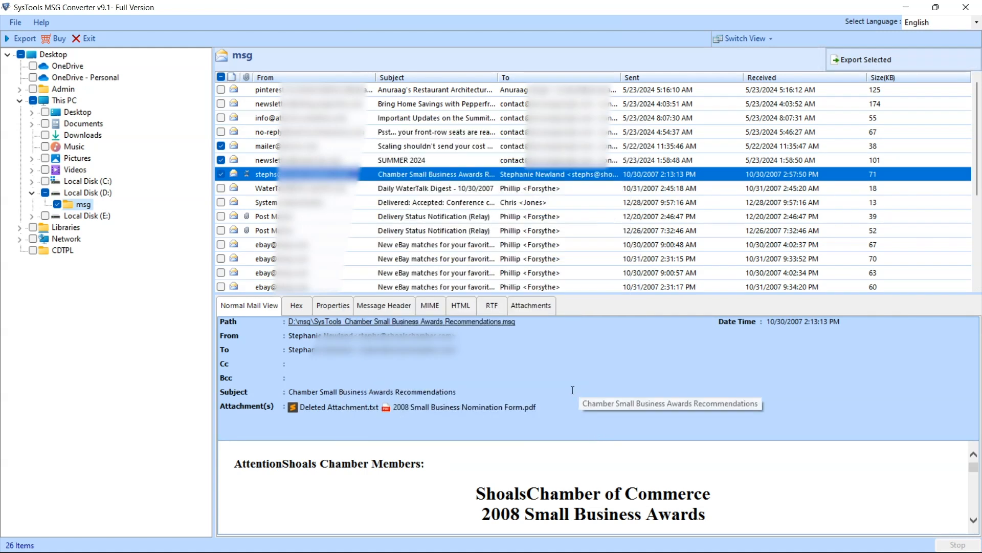
- Set up an export of the msg folder with PDF as the export type and open its advanced settings
left_click(20, 39)
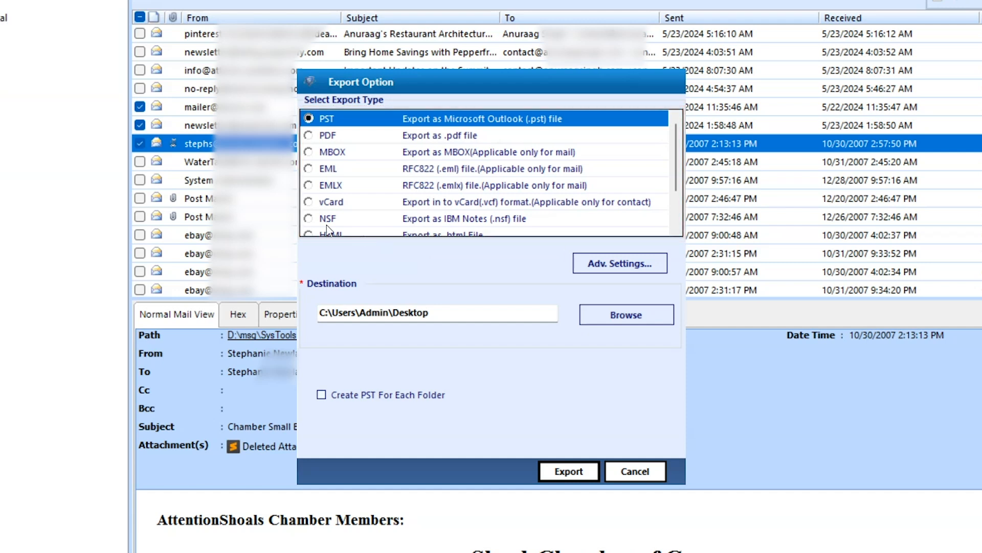
left_click(309, 137)
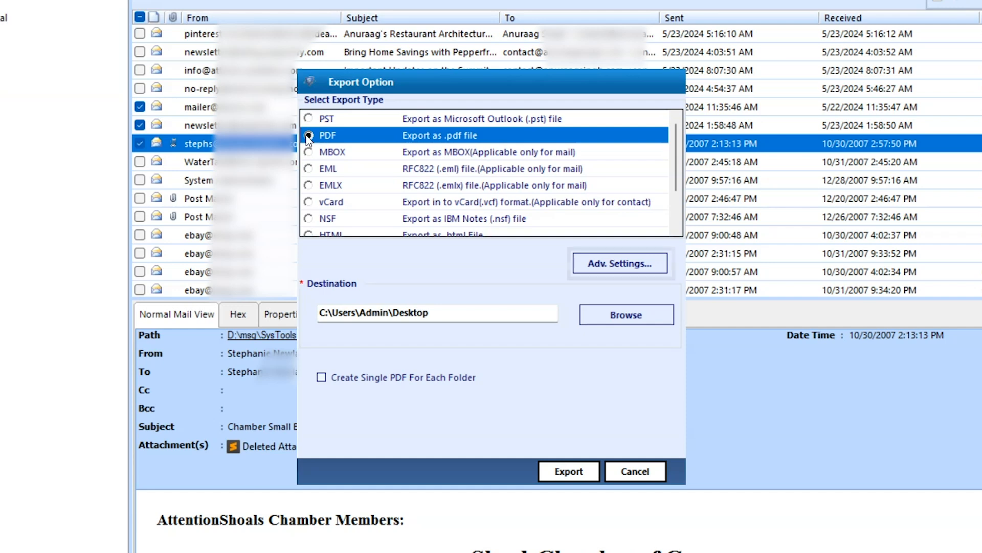
left_click(592, 269)
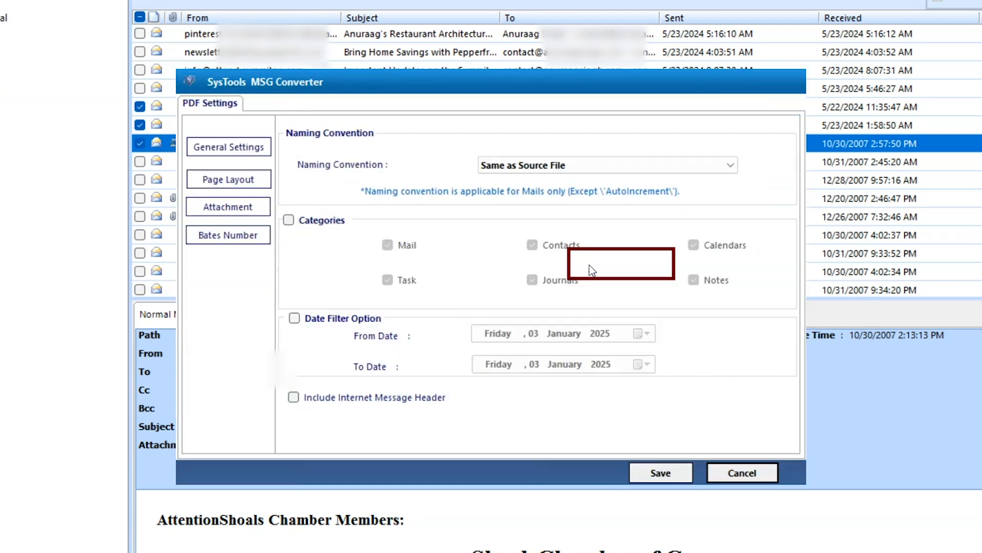
- Set the PDF naming convention to Same as Source File and enable the Categories filter with all six item types included
left_click(261, 153)
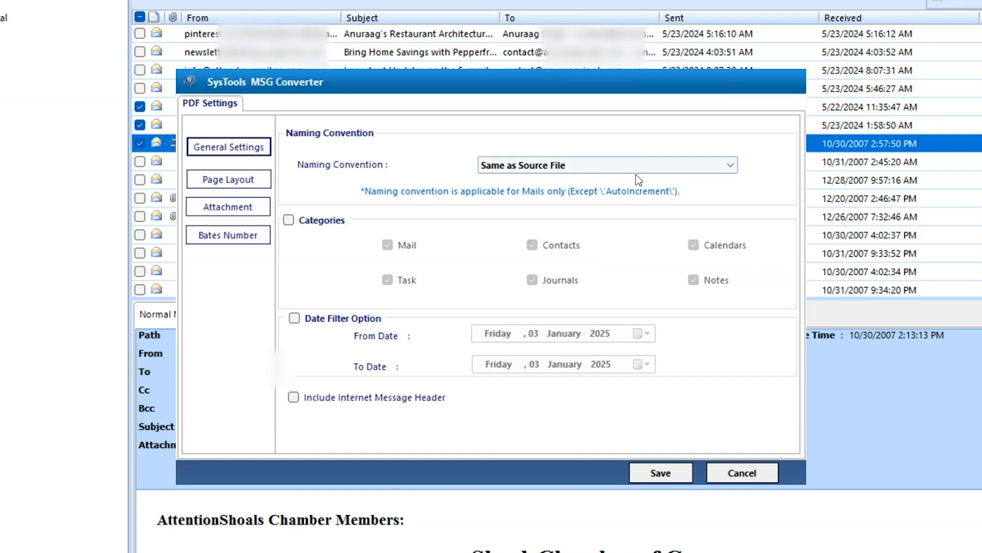
left_click(708, 167)
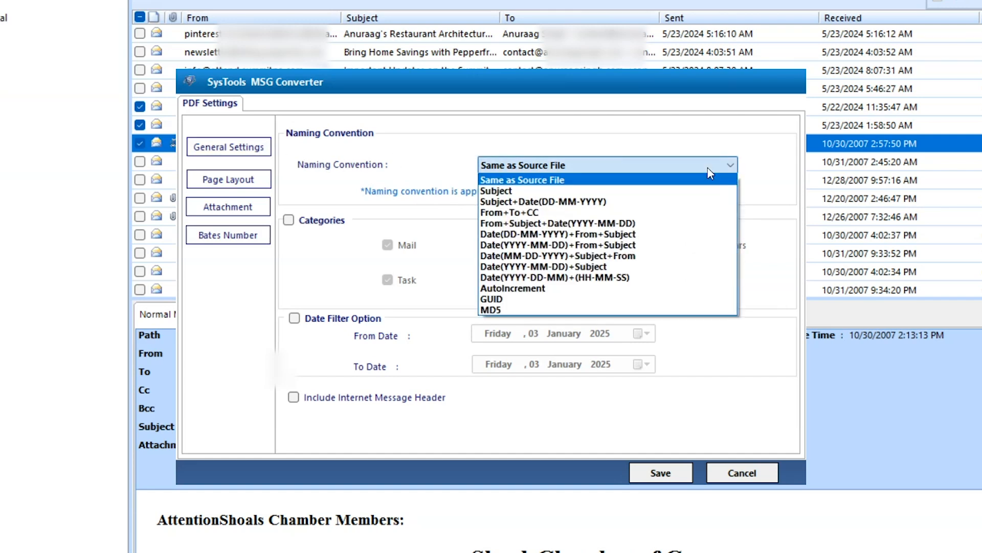
left_click(653, 180)
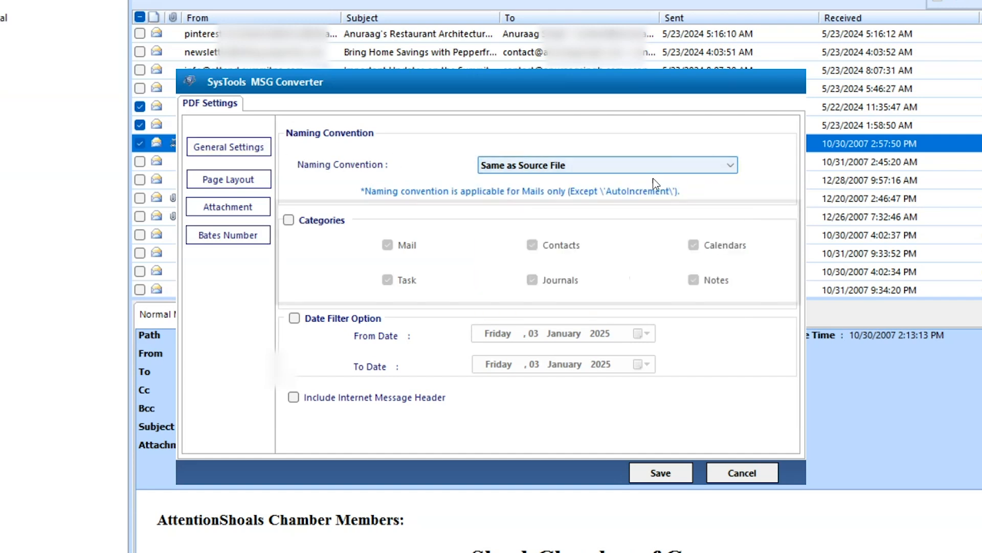
left_click(289, 221)
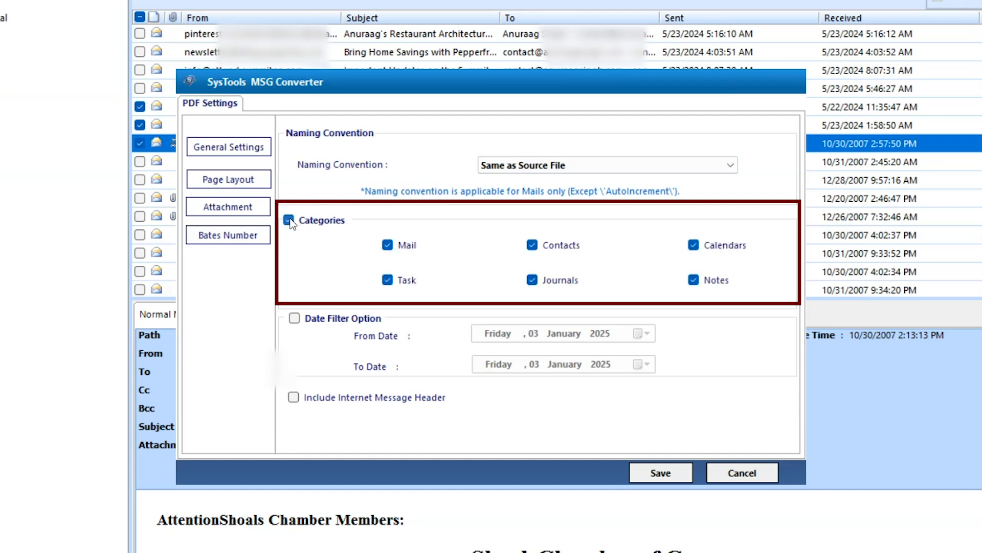
left_click(387, 245)
left_click(387, 279)
left_click(386, 281)
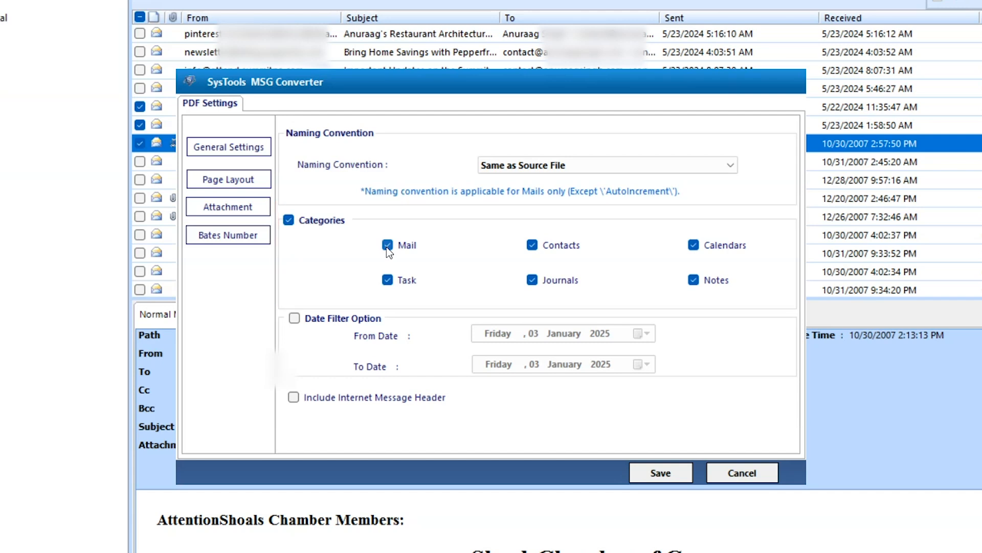
- Enable the date filter with both dates at 3 January 2025, and include the internet message header
left_click(295, 318)
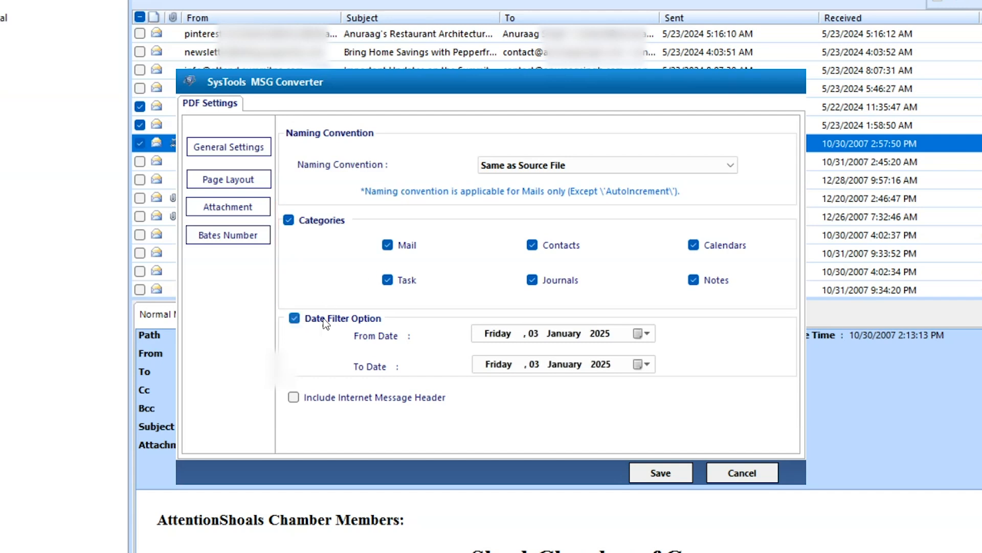
left_click(647, 333)
double_click(583, 357)
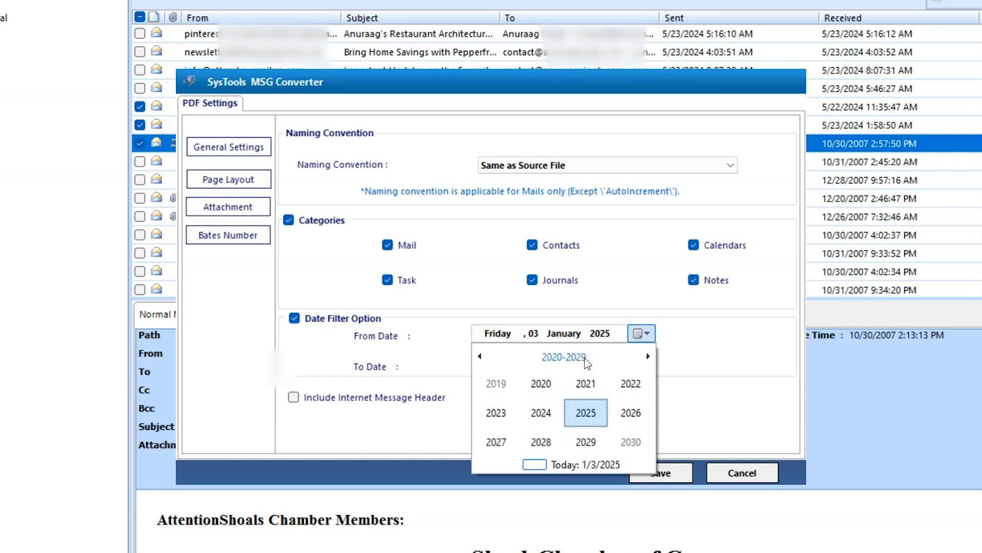
left_click(647, 333)
left_click(647, 365)
double_click(590, 385)
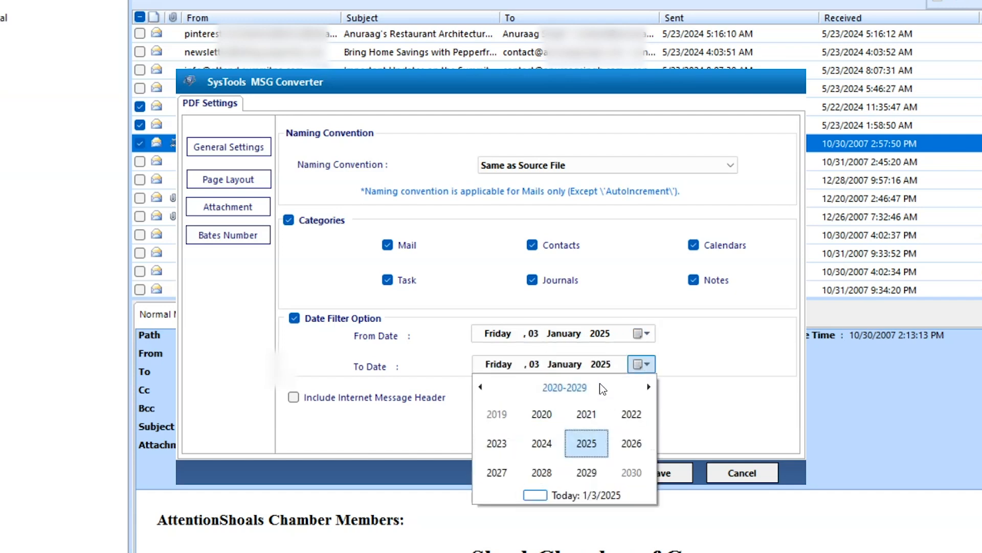
left_click(648, 365)
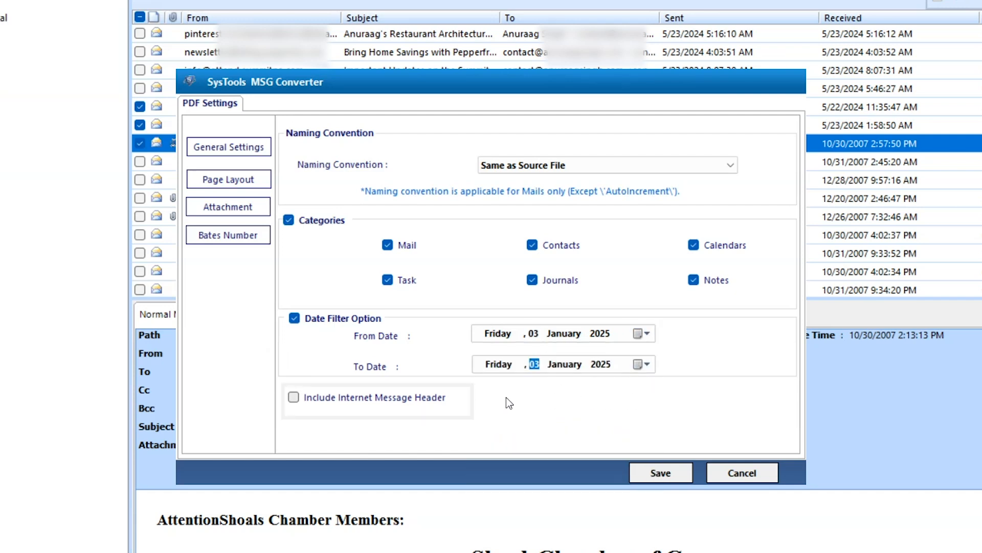
left_click(293, 398)
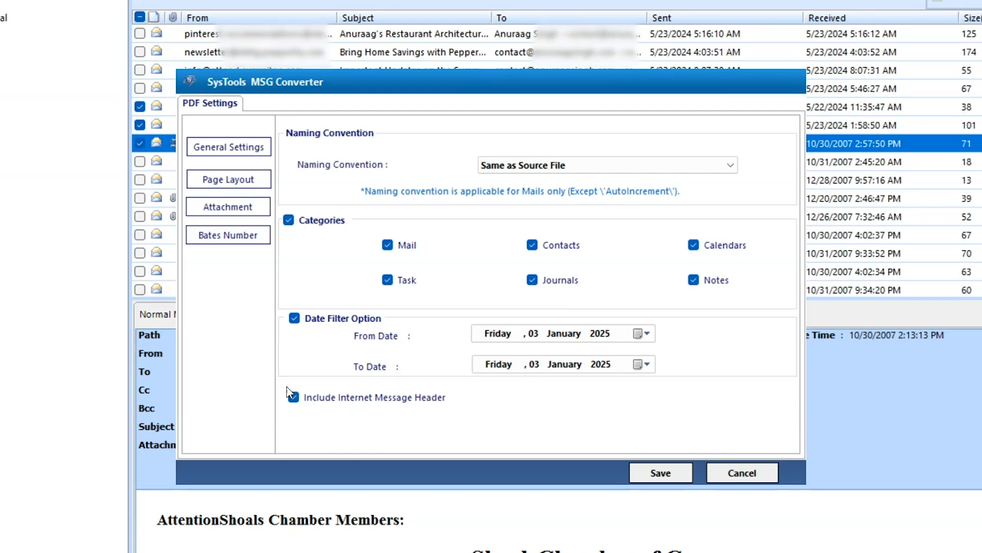
- In the PDF page layout, set the paper orientation to Landscape and keep the page size at A4
left_click(229, 180)
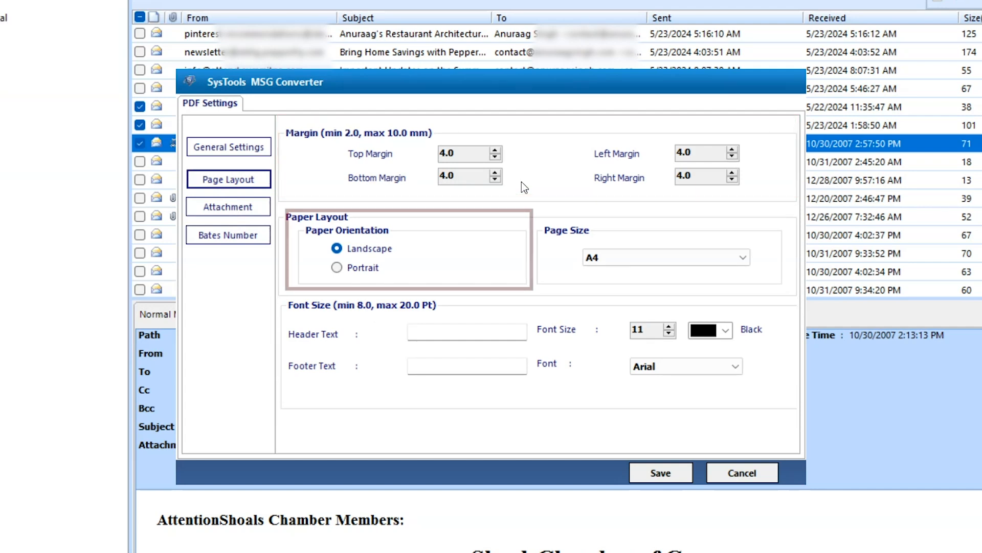
left_click(336, 267)
left_click(336, 248)
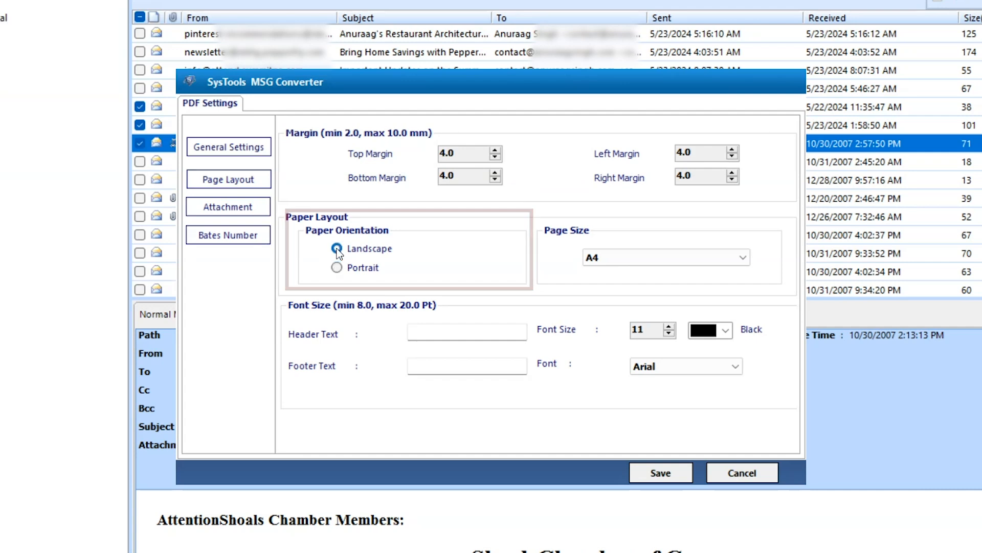
left_click(742, 258)
left_click(743, 259)
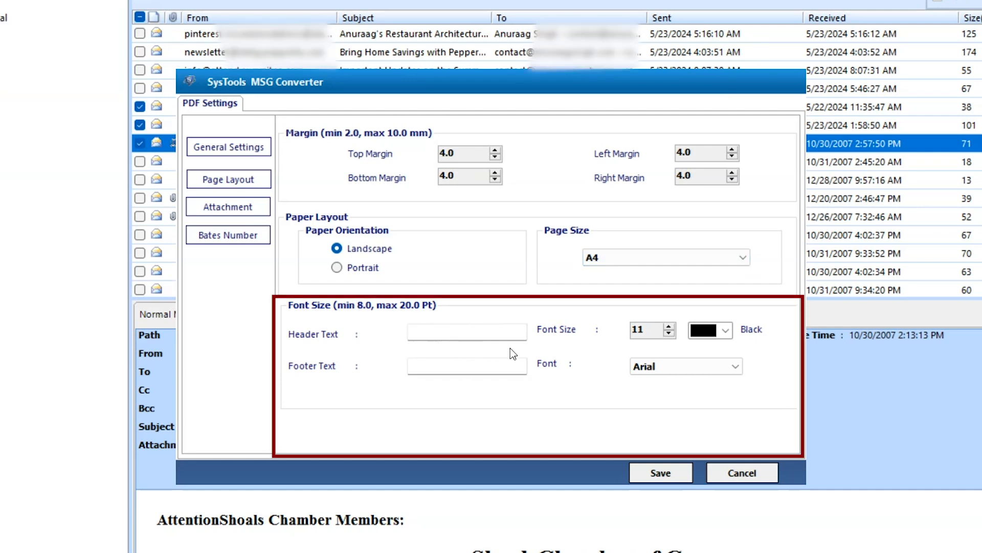
- Set the header and footer text to black in the Arial font
left_click(724, 330)
left_click(431, 321)
left_click(659, 367)
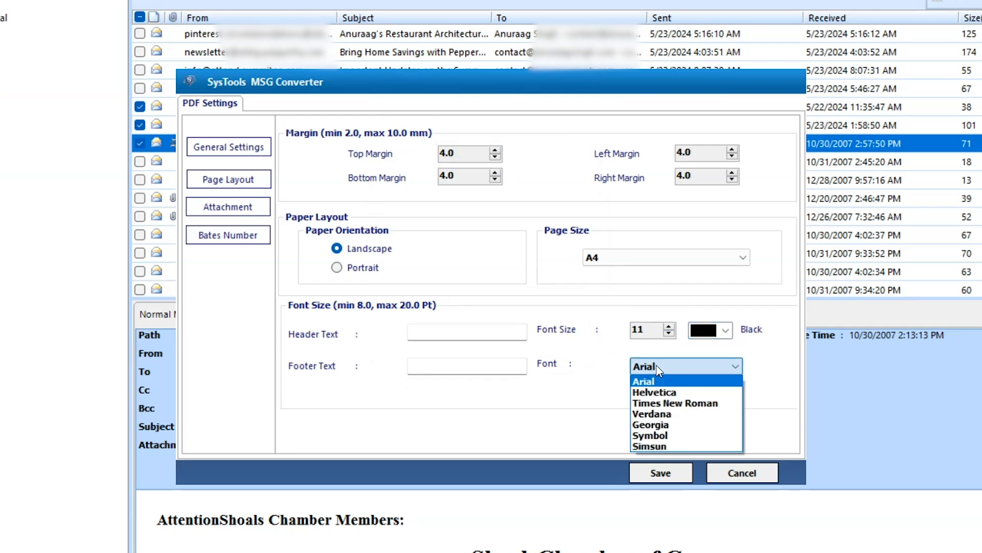
left_click(640, 381)
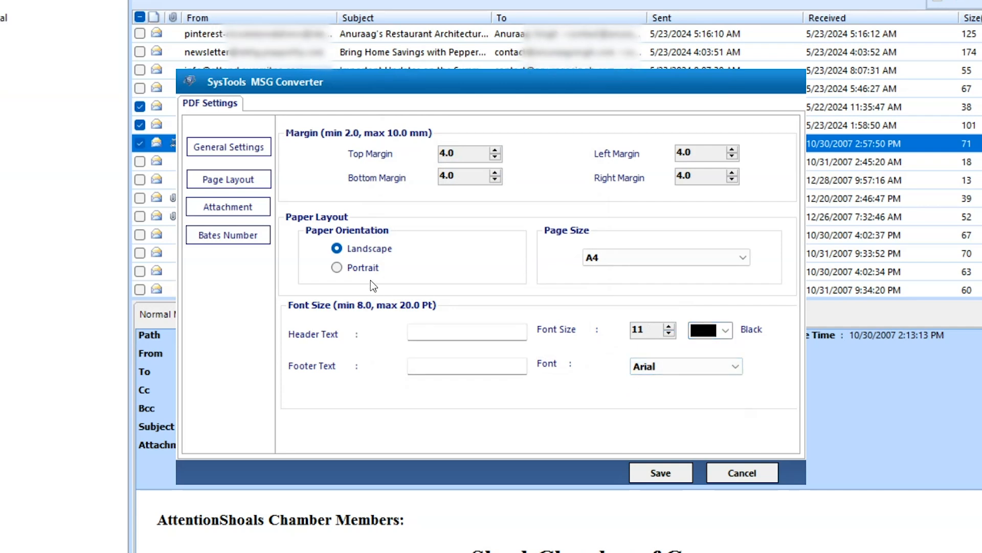
- Try the Append Attachment and Save Attachment options, and return the PDF attachment setting to Attachment On Pin
left_click(229, 208)
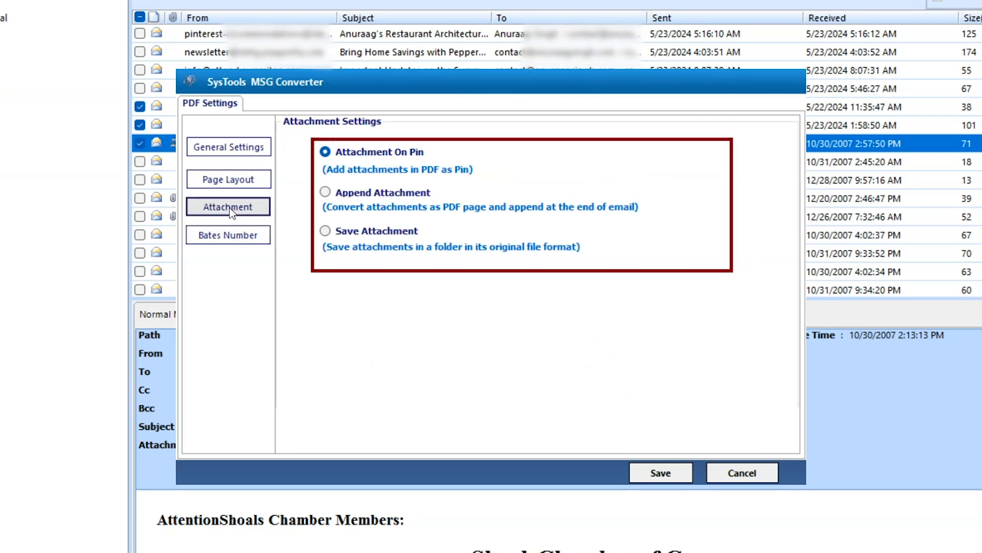
left_click(330, 197)
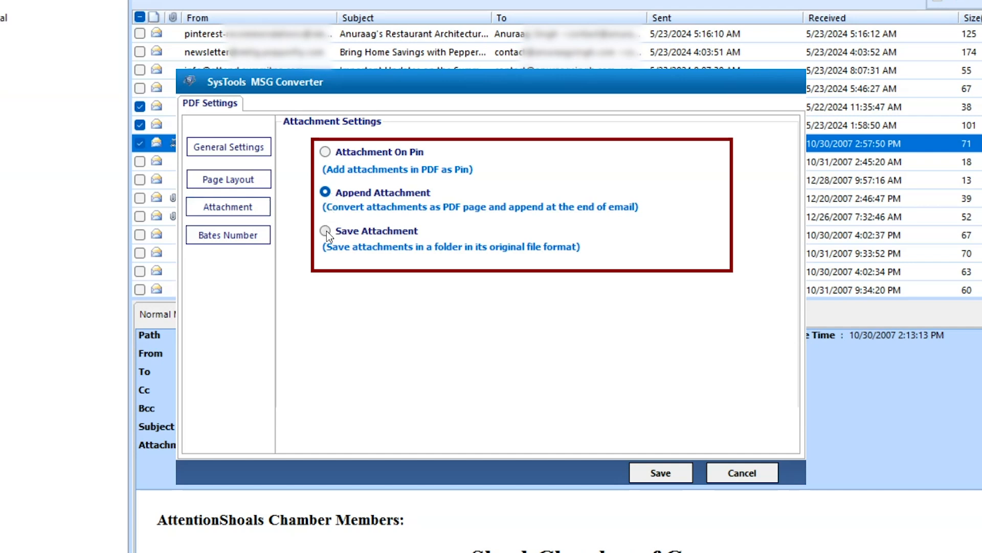
left_click(326, 231)
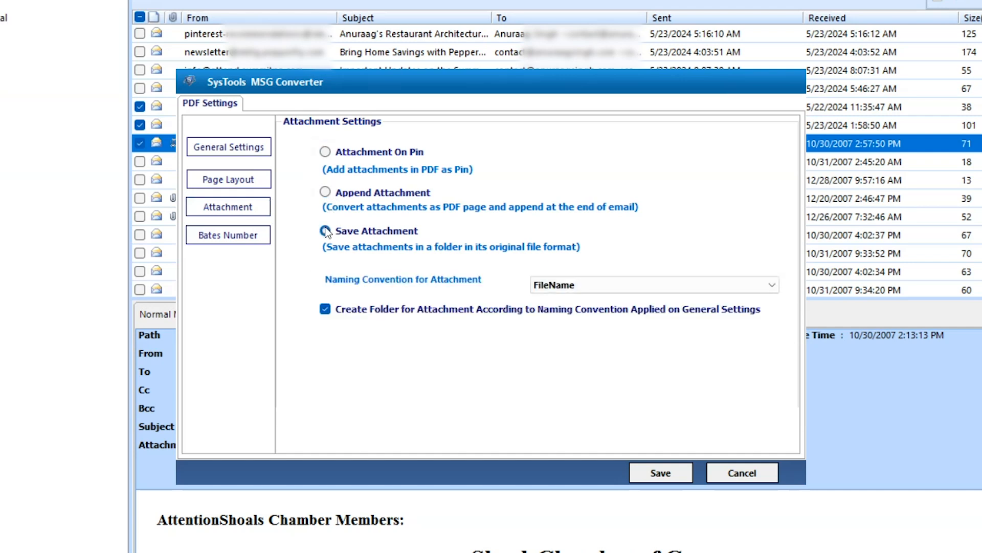
left_click(326, 153)
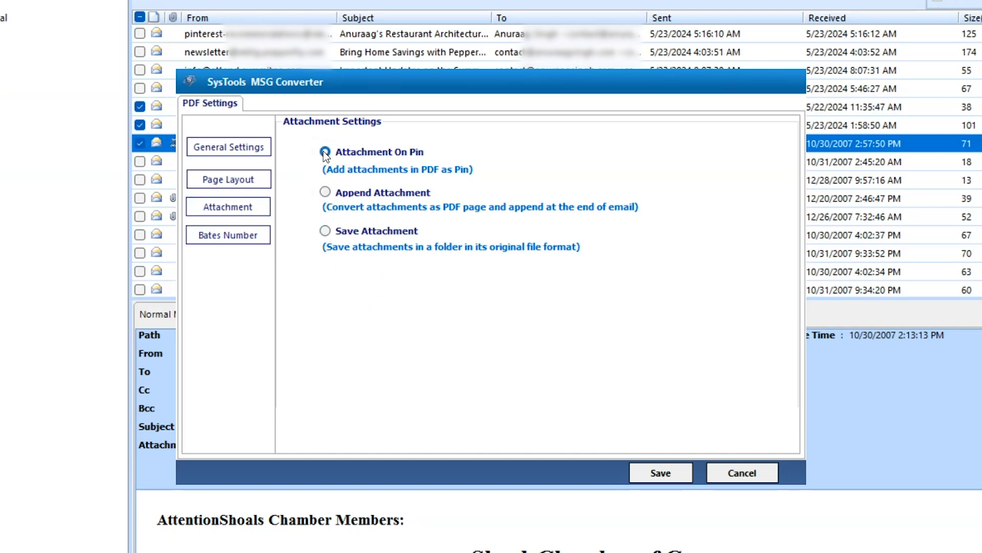
- Enable Bates numbering and a date stamp, keeping the stamp at Bottom Left in dd-MM-yyyy format, and save the PDF settings
left_click(256, 237)
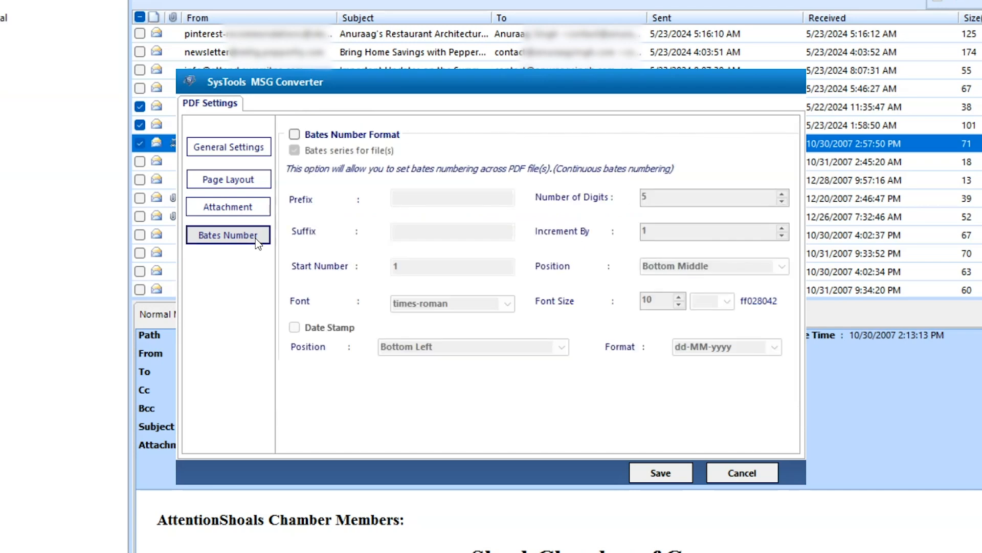
left_click(295, 134)
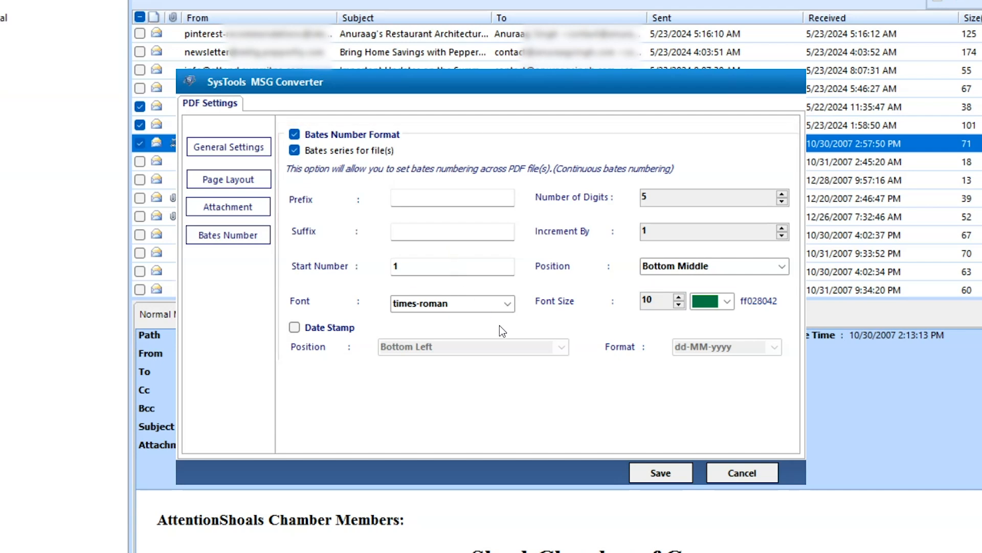
left_click(294, 327)
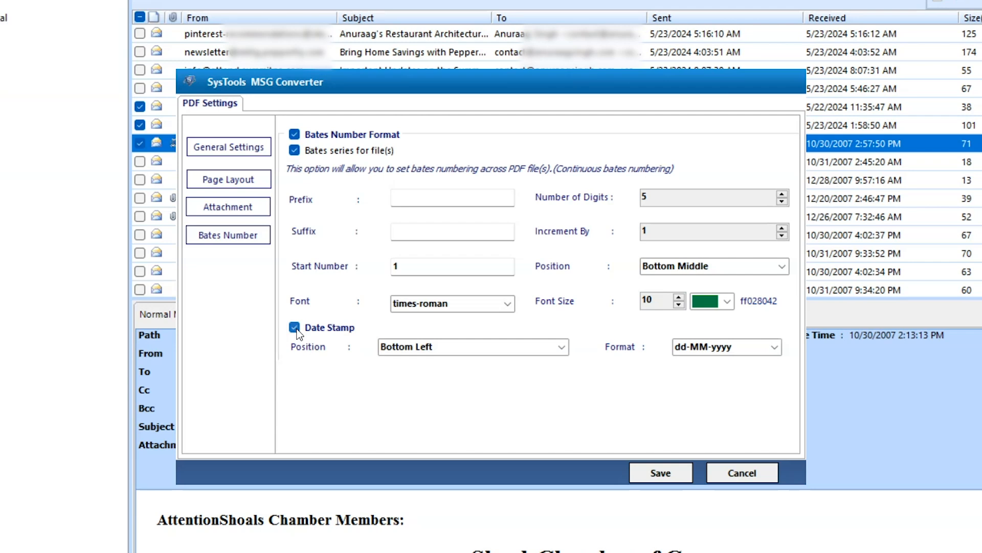
left_click(562, 347)
left_click(563, 347)
left_click(774, 347)
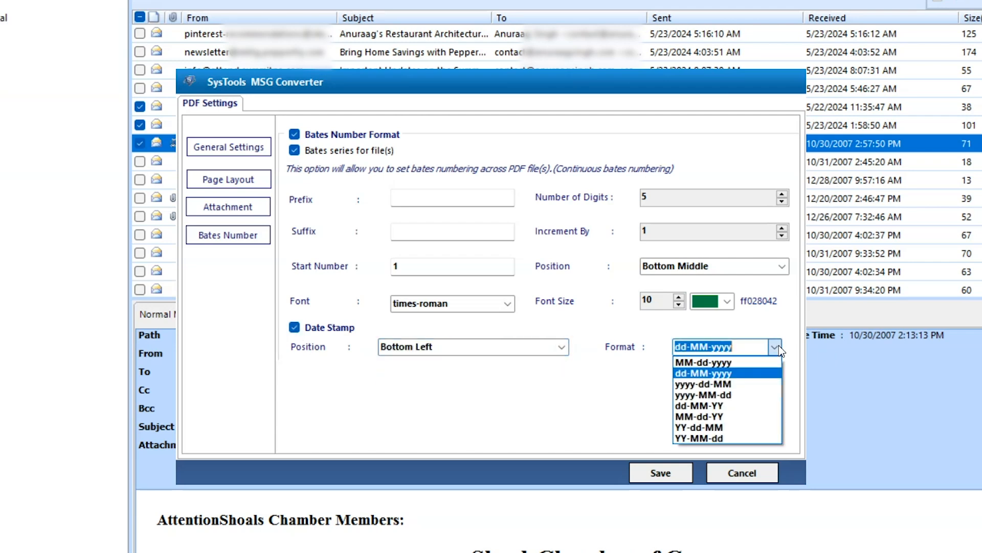
left_click(778, 347)
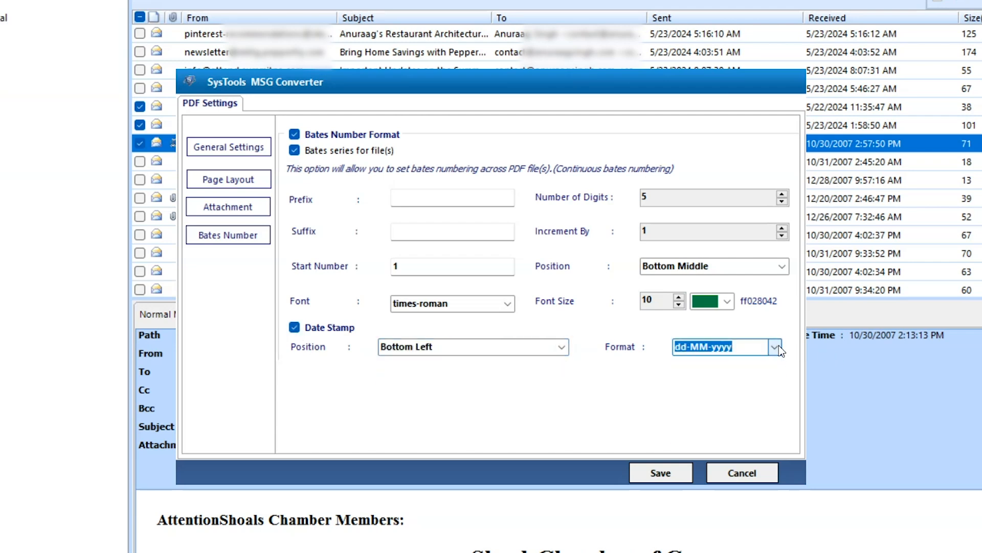
left_click(684, 477)
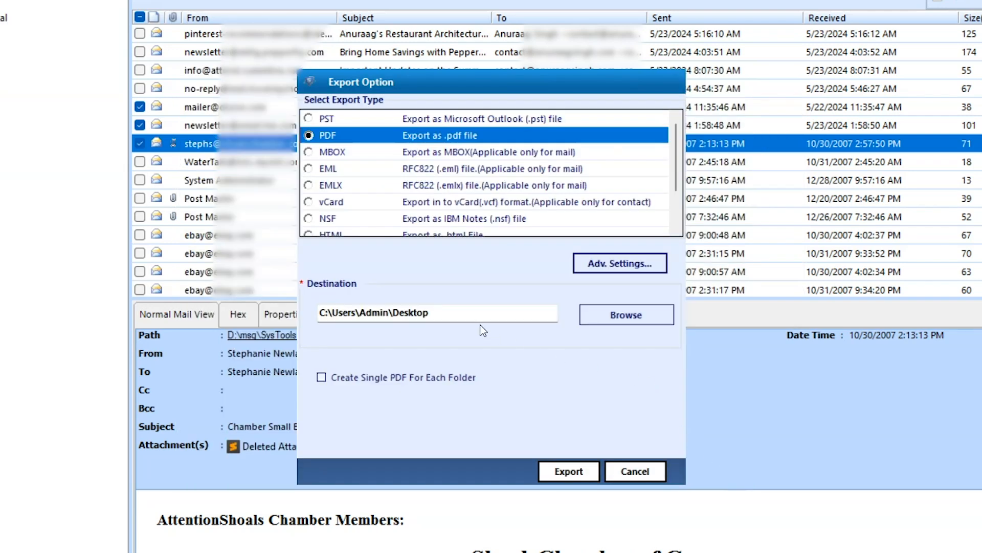
- Set the export destination to Local Disk (D:), run the PDF export and dismiss the completion message
left_click(598, 327)
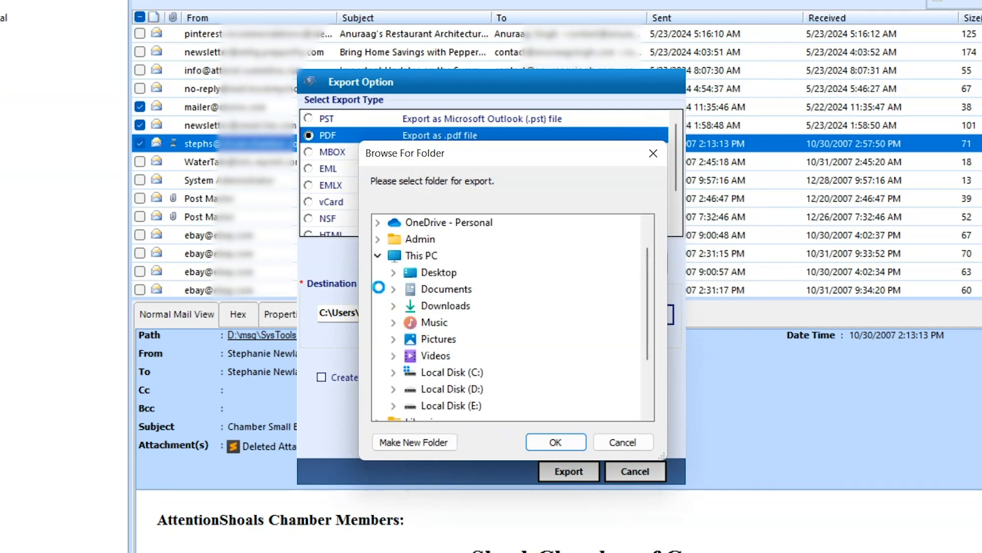
left_click(453, 390)
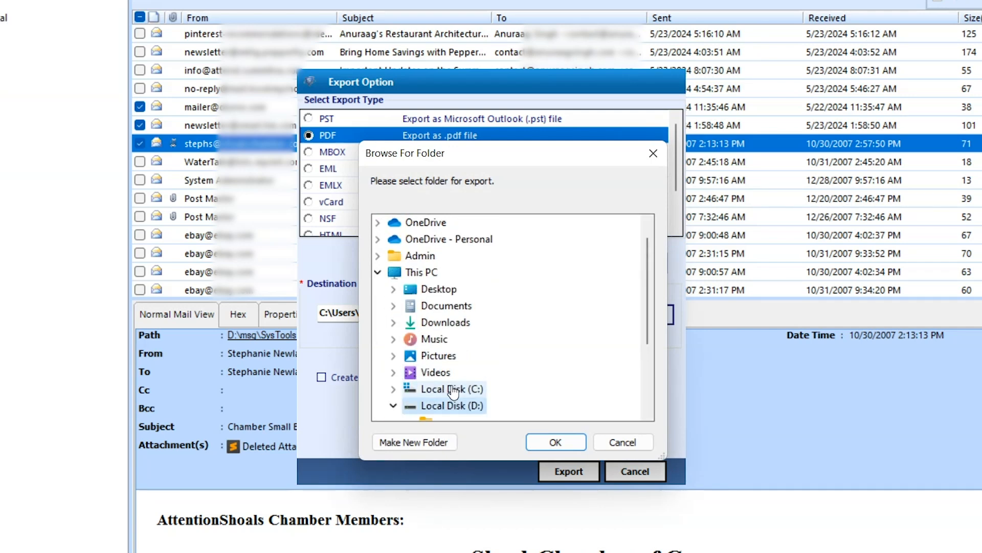
left_click(573, 441)
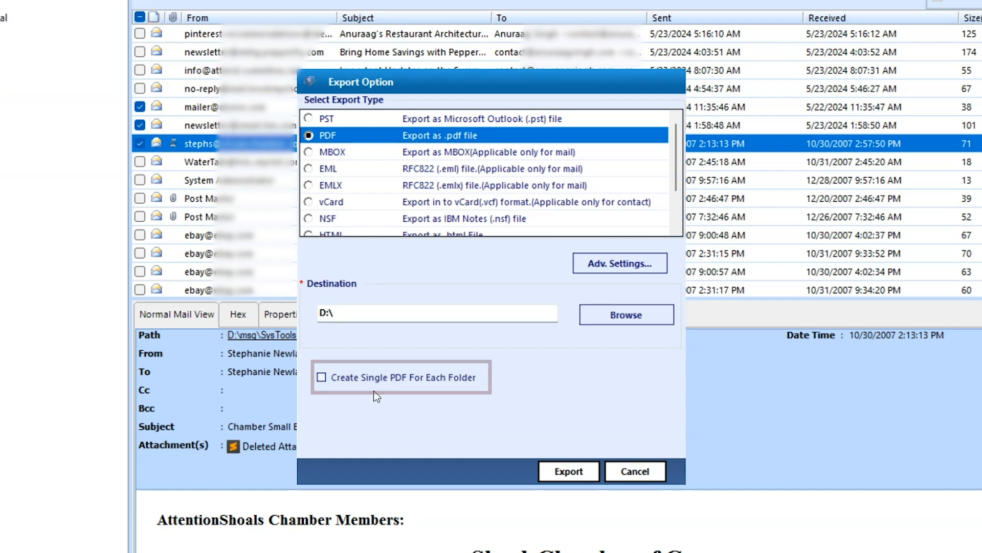
left_click(563, 472)
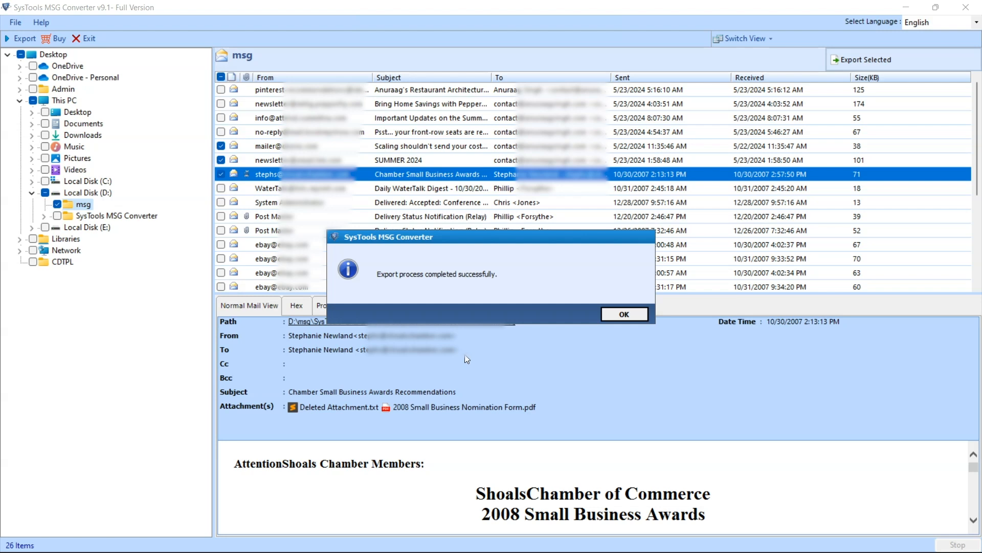
left_click(616, 316)
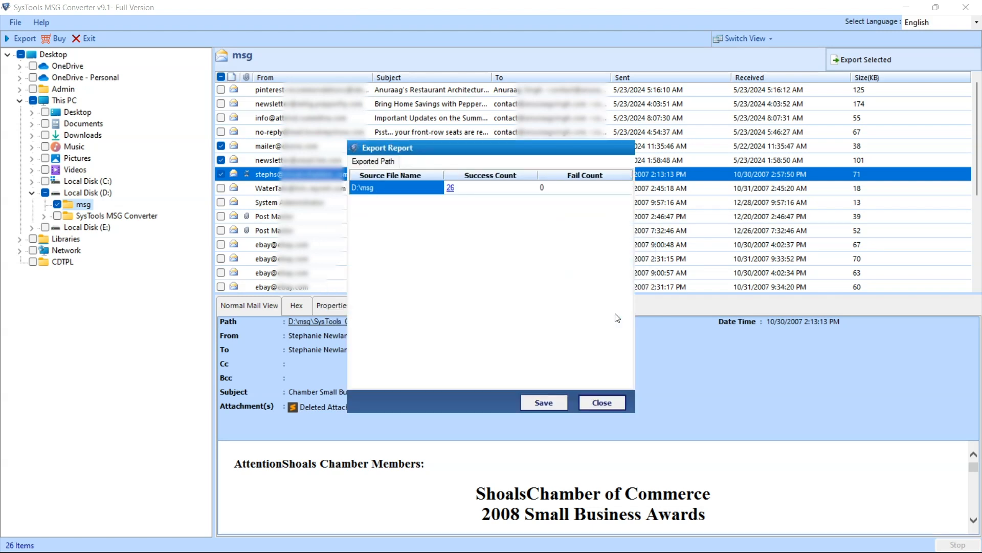
- Open the saved file path of D:\msg from the export report and look through the exported PDFs in File Explorer
left_click(451, 188)
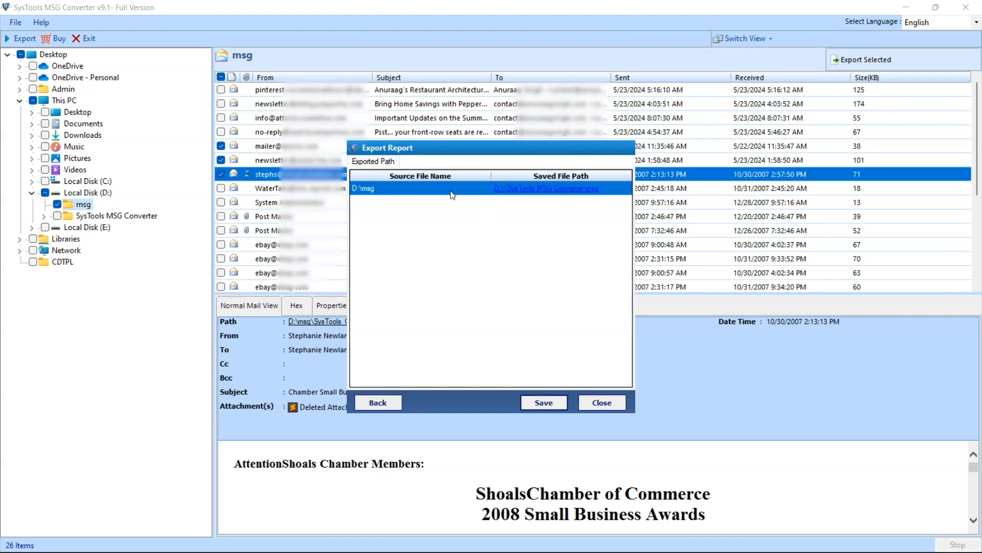
left_click(536, 189)
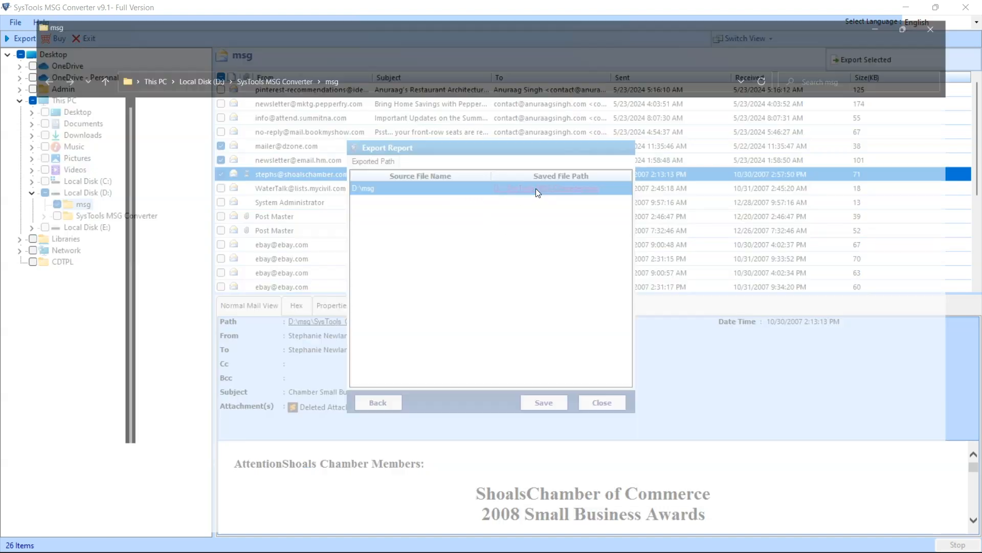
scroll(252, 286, "down", 2)
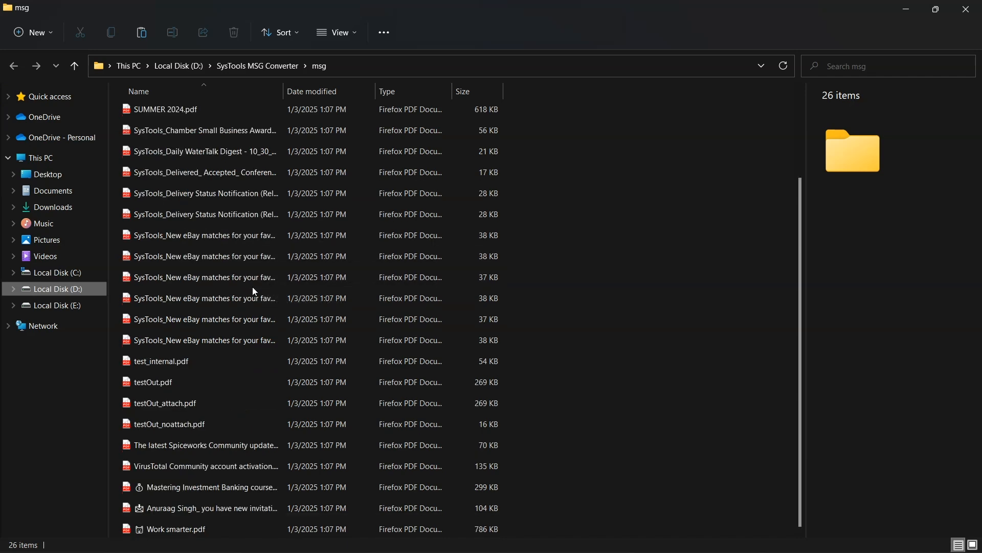